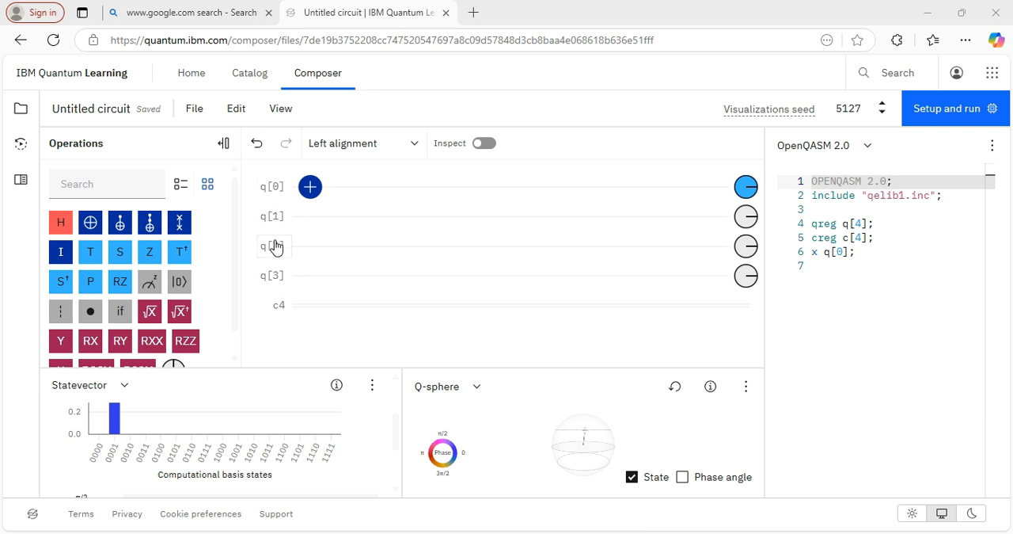
- Select the NOT gate on q[0] and check its effect in the Statevector chart
{"action": "left_click", "coordinate": [310, 187]}
{"action": "mouse_move", "coordinate": [310, 187]}
{"action": "left_mouse_down"}
{"action": "mouse_move", "coordinate": [311, 206]}
{"action": "mouse_move", "coordinate": [314, 187]}
{"action": "left_mouse_up"}
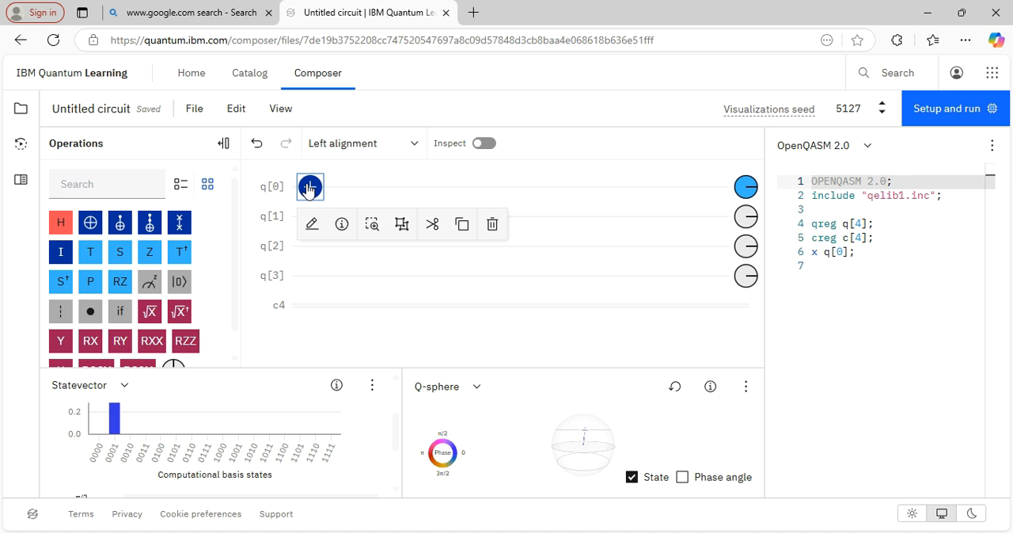
{"action": "mouse_move", "coordinate": [115, 433]}
{"action": "left_click", "coordinate": [312, 189]}
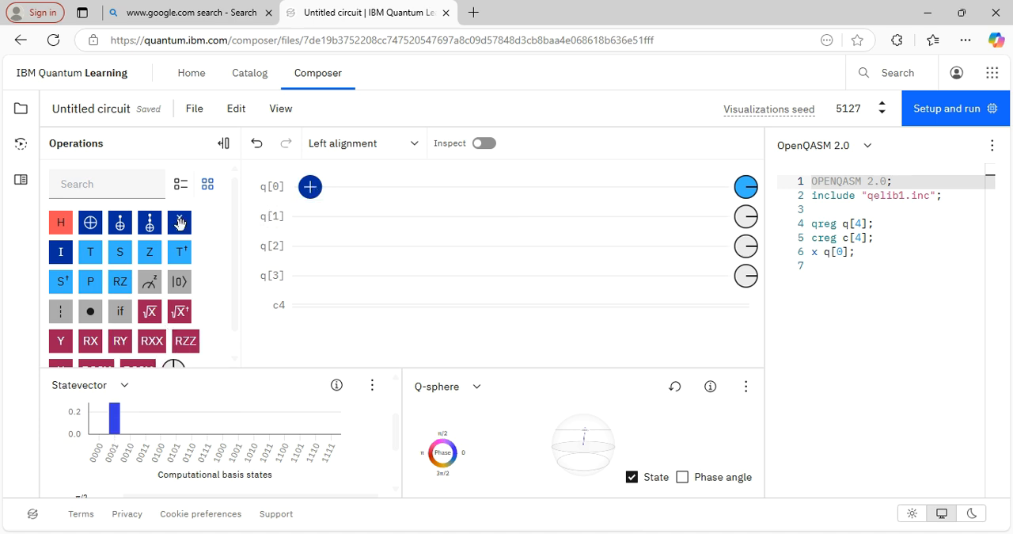
{"action": "left_click", "coordinate": [306, 192]}
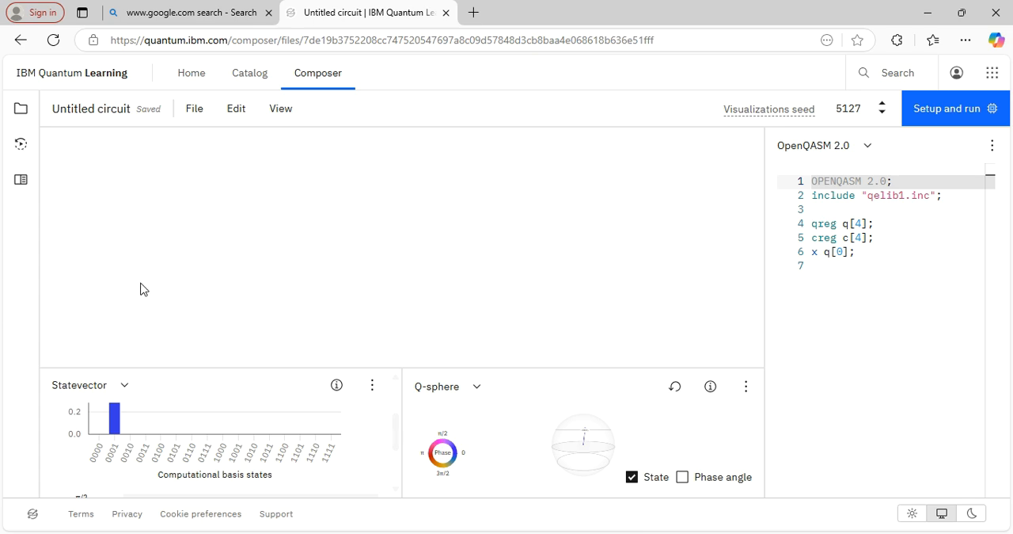
- Go back to the IBM Quantum Platform dashboard and try to reopen IBM Quantum Composer from its Learning section
{"action": "left_click", "coordinate": [14, 43]}
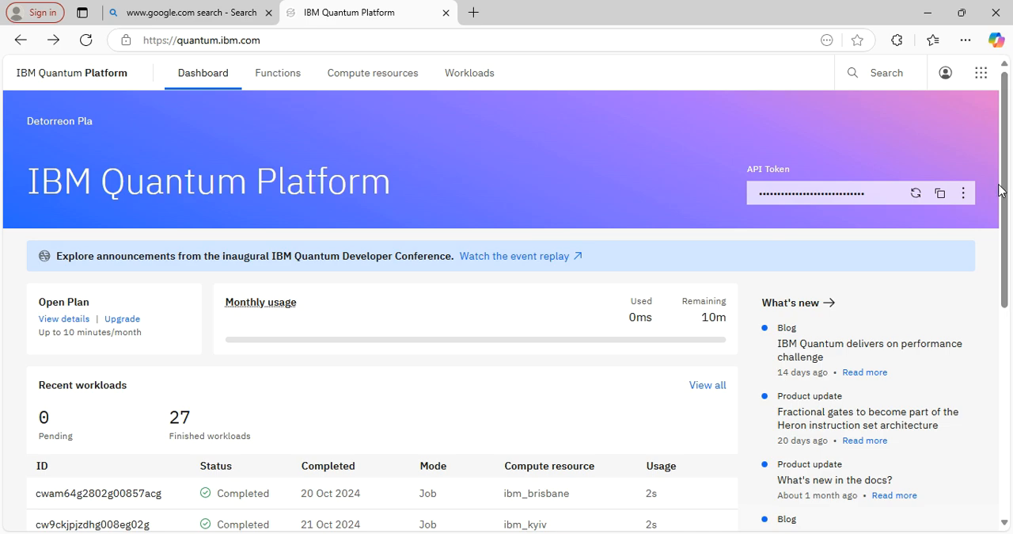
{"action": "left_click_drag", "start_coordinate": [999, 185], "coordinate": [973, 433]}
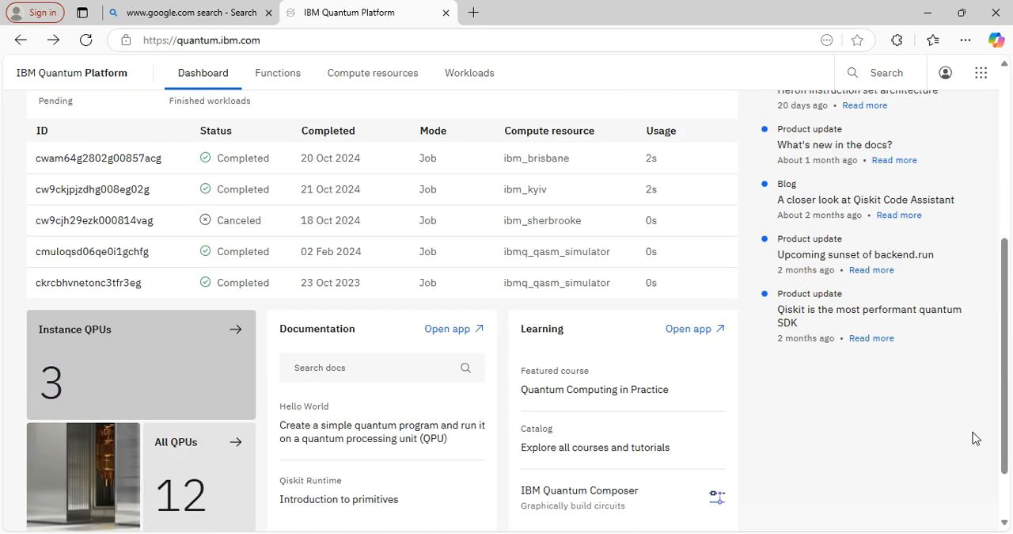
{"action": "left_click", "coordinate": [606, 483]}
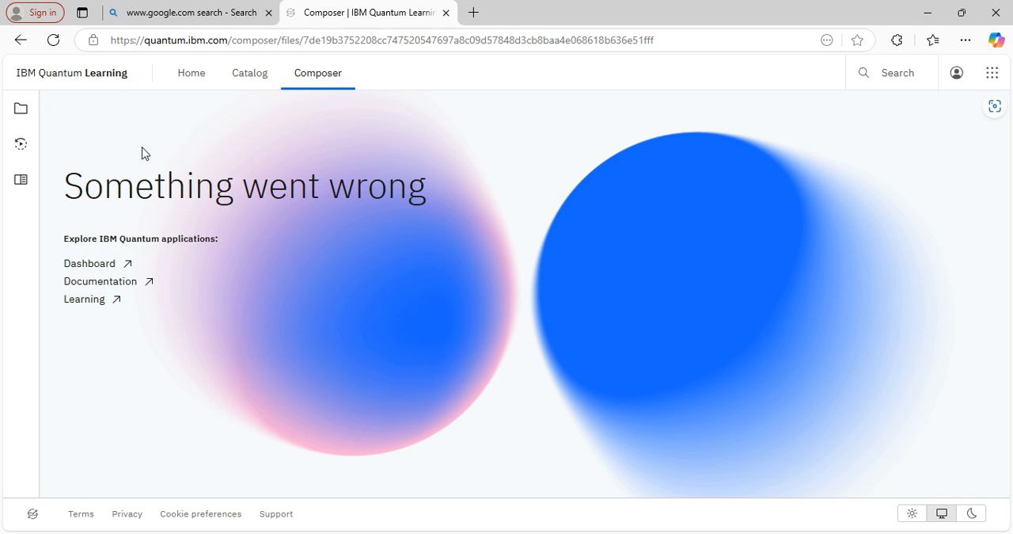
- Look through the courses and tutorials on the IBM Quantum Learning home page and reopen the circuit in Composer
{"action": "left_click", "coordinate": [279, 80]}
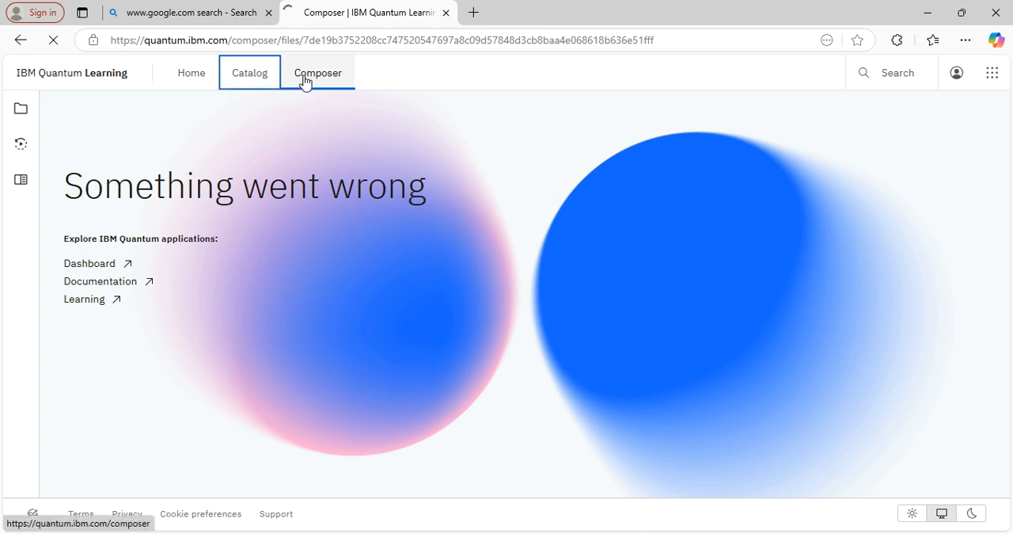
{"action": "left_click", "coordinate": [306, 79]}
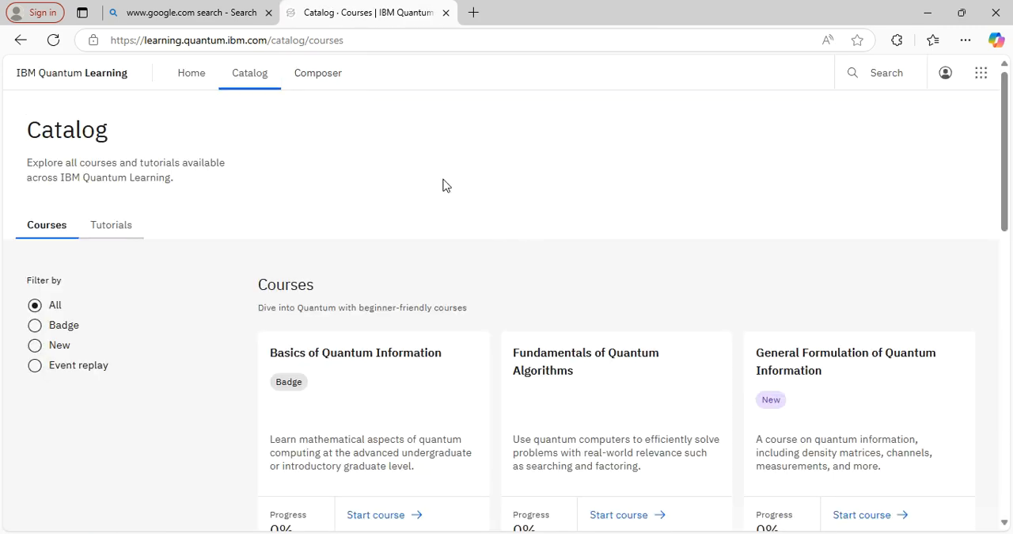
{"action": "left_click", "coordinate": [201, 80]}
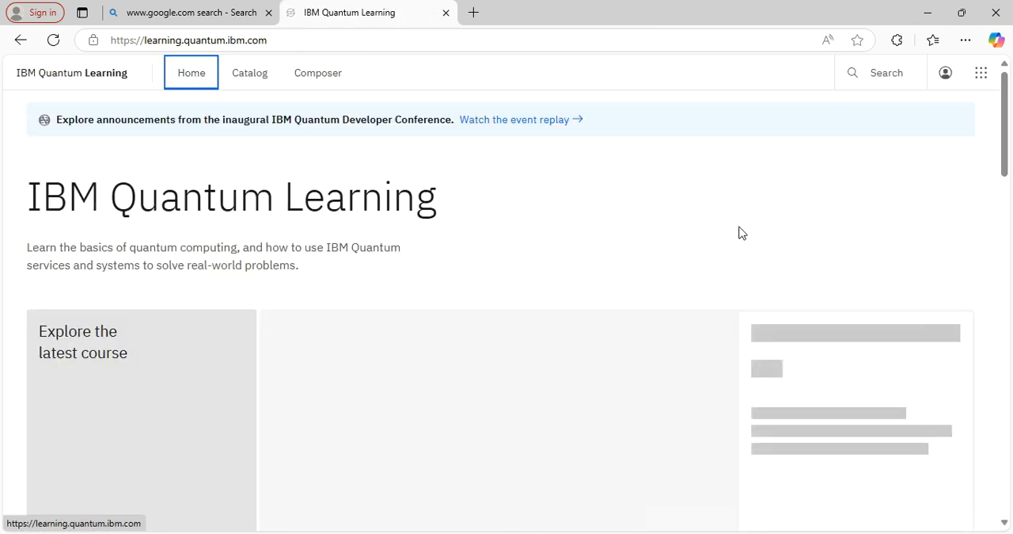
{"action": "scroll", "coordinate": [988, 262], "scroll_direction": "down", "scroll_amount": 6}
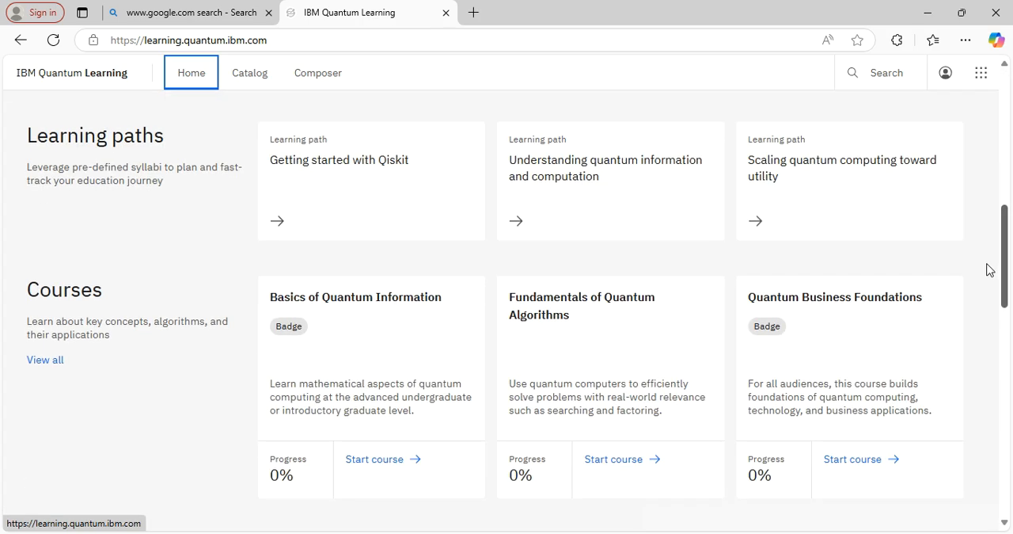
{"action": "scroll", "coordinate": [989, 270], "scroll_direction": "down", "scroll_amount": 3}
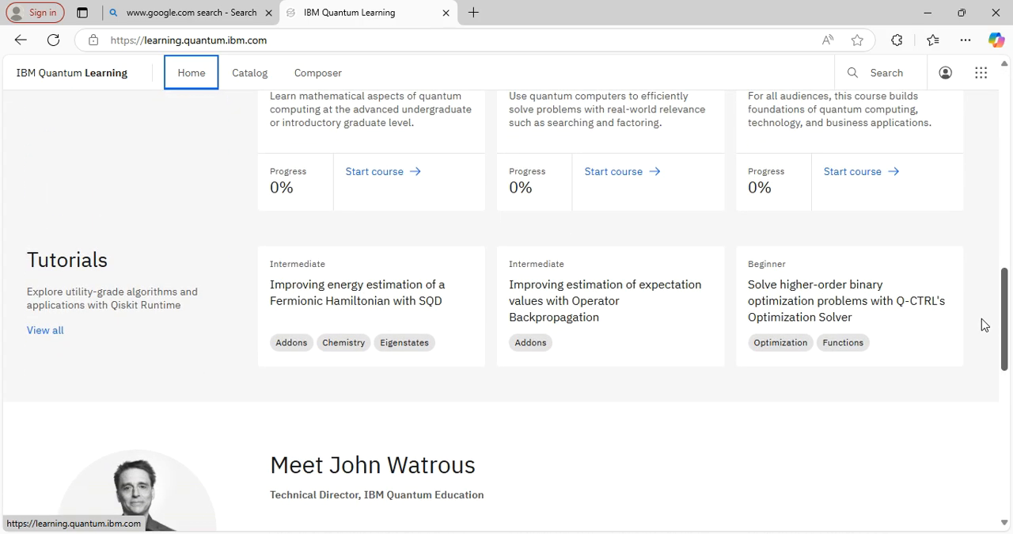
{"action": "scroll", "coordinate": [984, 325], "scroll_direction": "up", "scroll_amount": 2}
{"action": "left_click_drag", "start_coordinate": [996, 292], "coordinate": [1005, 111]}
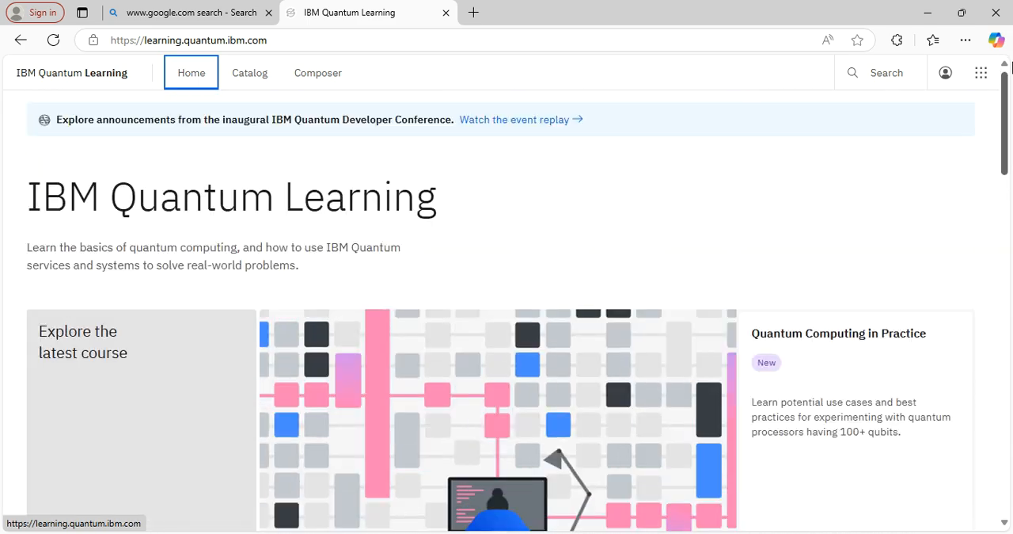
{"action": "left_click", "coordinate": [342, 76]}
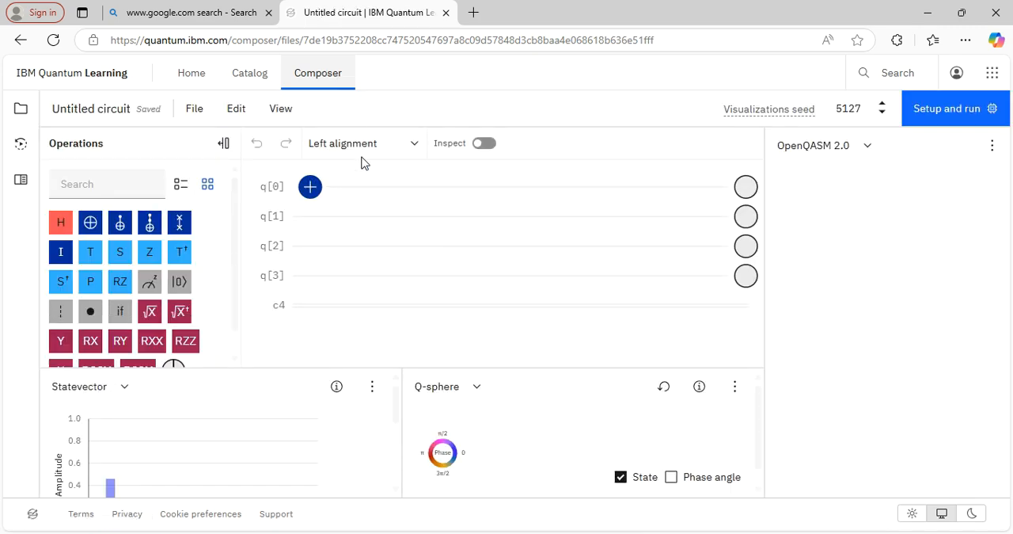
- Delete the NOT gate from q[0] and inspect the computational basis states in the Statevector chart
{"action": "left_click", "coordinate": [310, 190]}
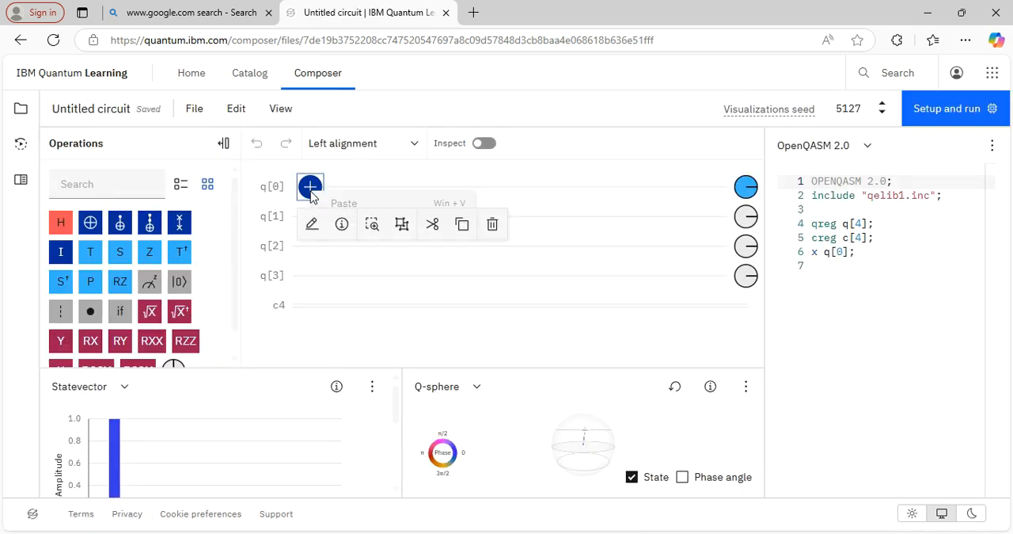
{"action": "left_click", "coordinate": [492, 226]}
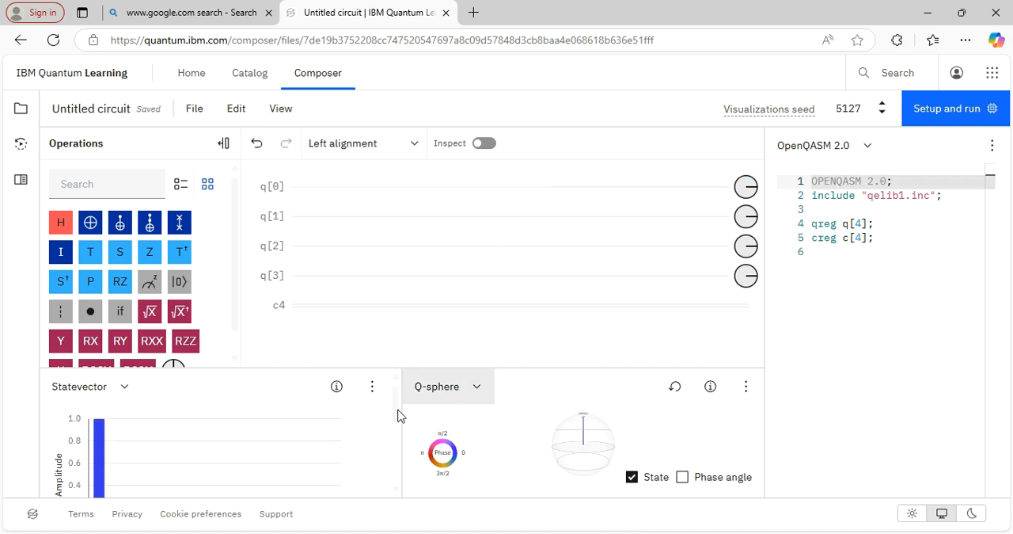
{"action": "mouse_move", "coordinate": [396, 407]}
{"action": "left_mouse_down"}
{"action": "mouse_move", "coordinate": [396, 423]}
{"action": "mouse_move", "coordinate": [396, 408]}
{"action": "left_mouse_up"}
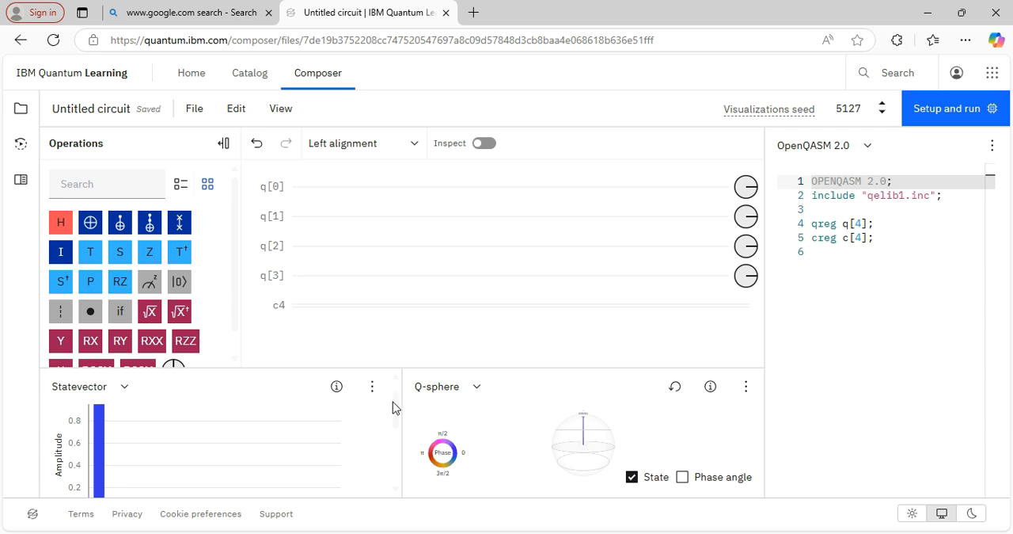
{"action": "left_click_drag", "start_coordinate": [393, 401], "coordinate": [393, 423]}
{"action": "mouse_move", "coordinate": [112, 444]}
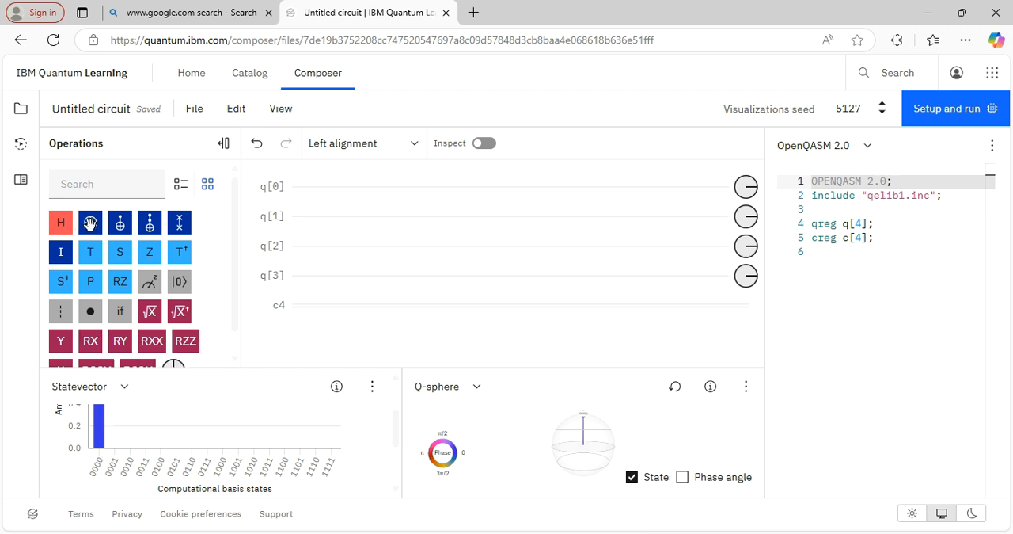
- Place four NOT gates in a row on q[0], checking the Statevector chart between additions
{"action": "left_click_drag", "start_coordinate": [103, 224], "coordinate": [309, 186]}
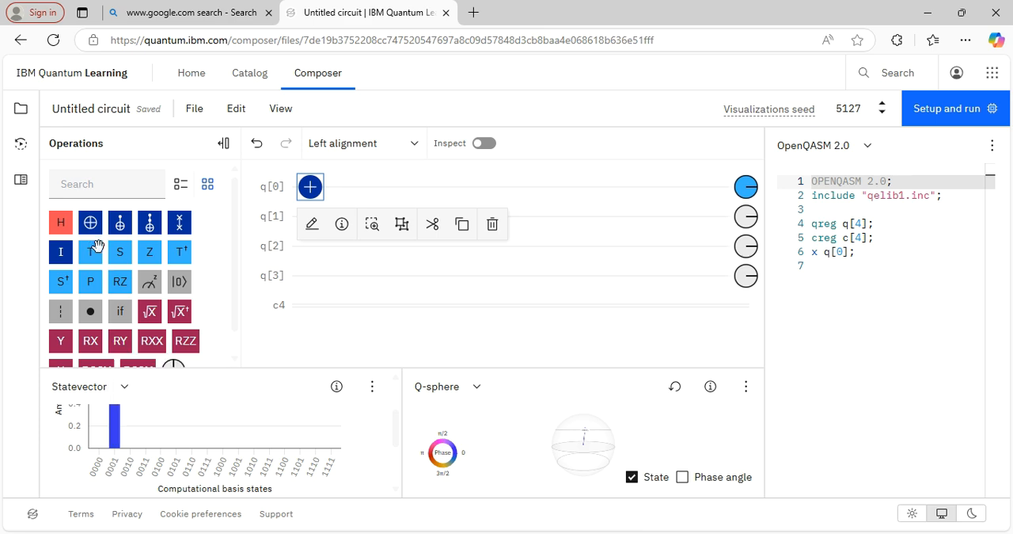
{"action": "left_click_drag", "start_coordinate": [91, 224], "coordinate": [342, 196]}
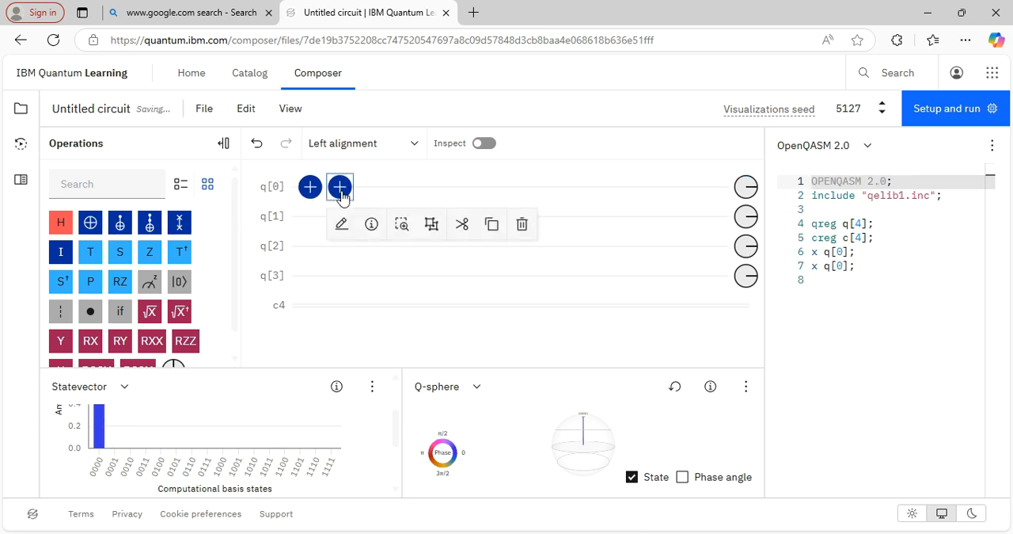
{"action": "mouse_move", "coordinate": [101, 443]}
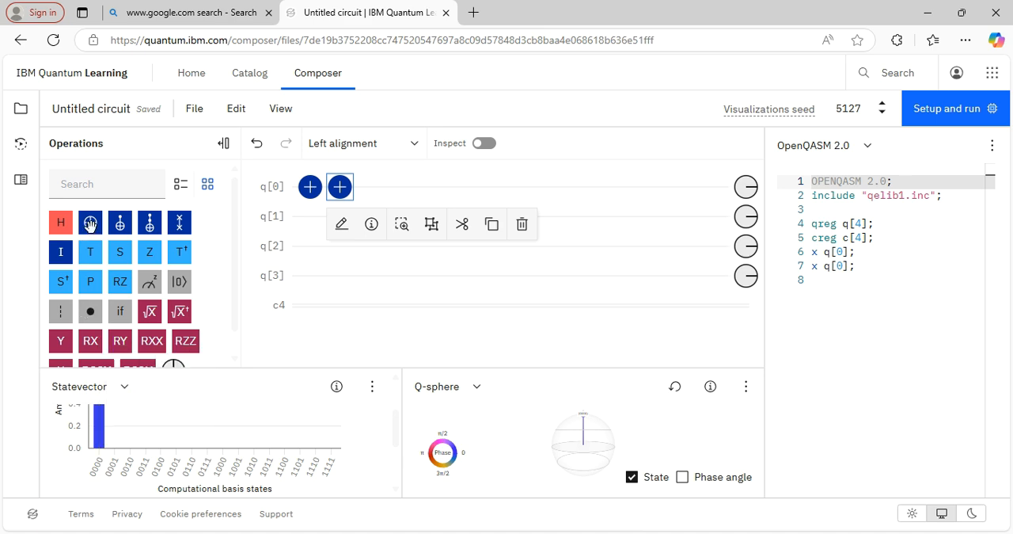
{"action": "left_click_drag", "start_coordinate": [90, 223], "coordinate": [373, 196]}
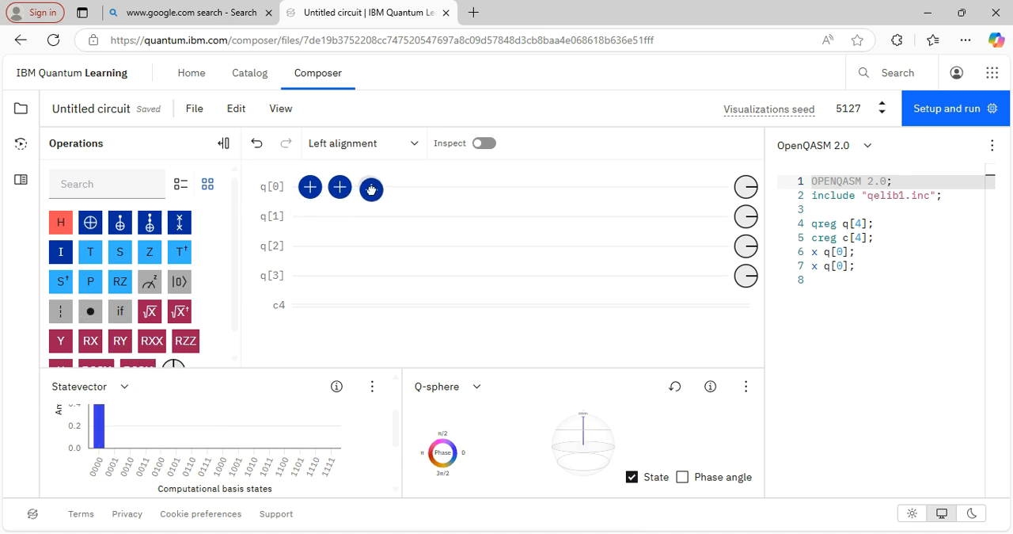
{"action": "mouse_move", "coordinate": [115, 440]}
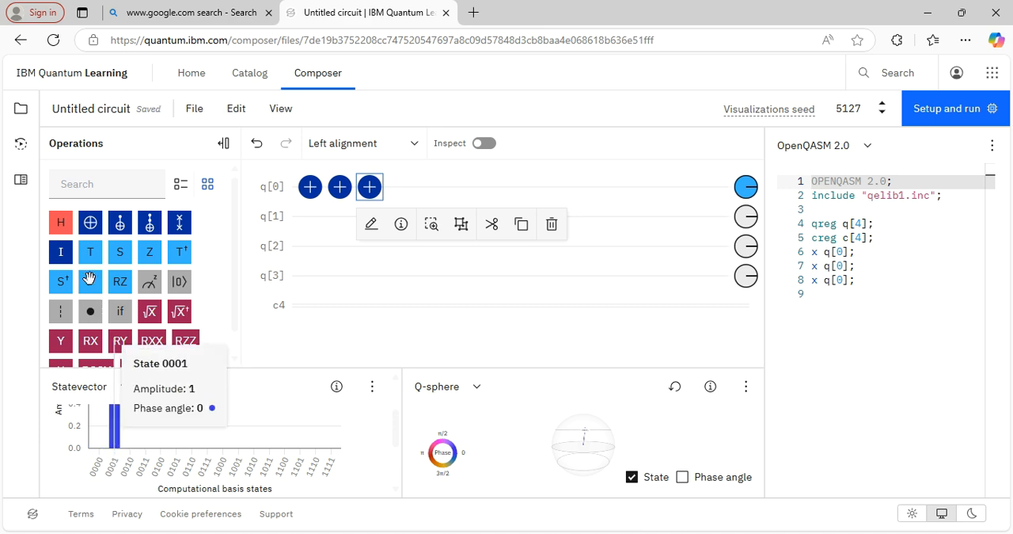
{"action": "left_click_drag", "start_coordinate": [89, 222], "coordinate": [399, 190]}
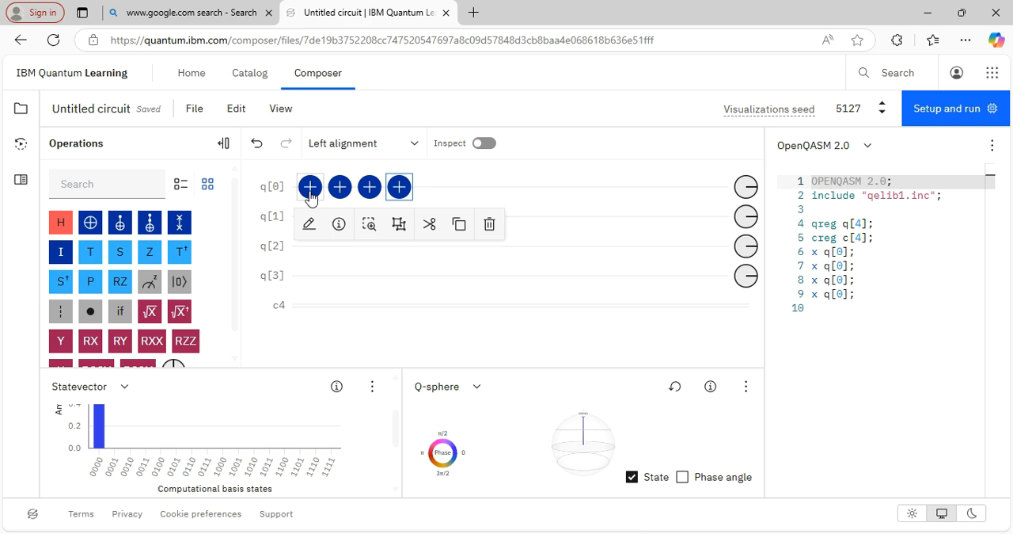
- Delete three NOT gates from q[0], keeping only a single one
{"action": "left_click", "coordinate": [489, 227]}
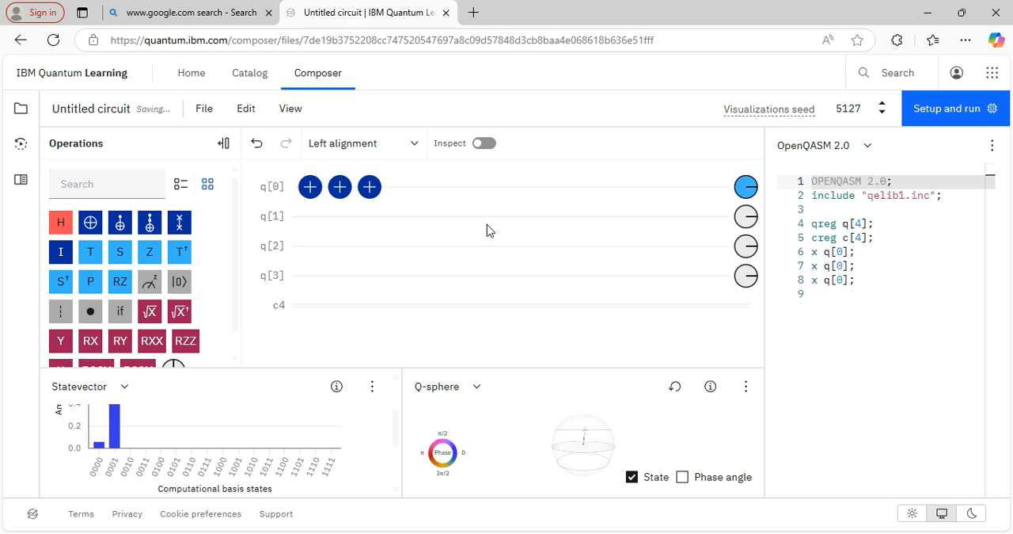
{"action": "left_click", "coordinate": [370, 187]}
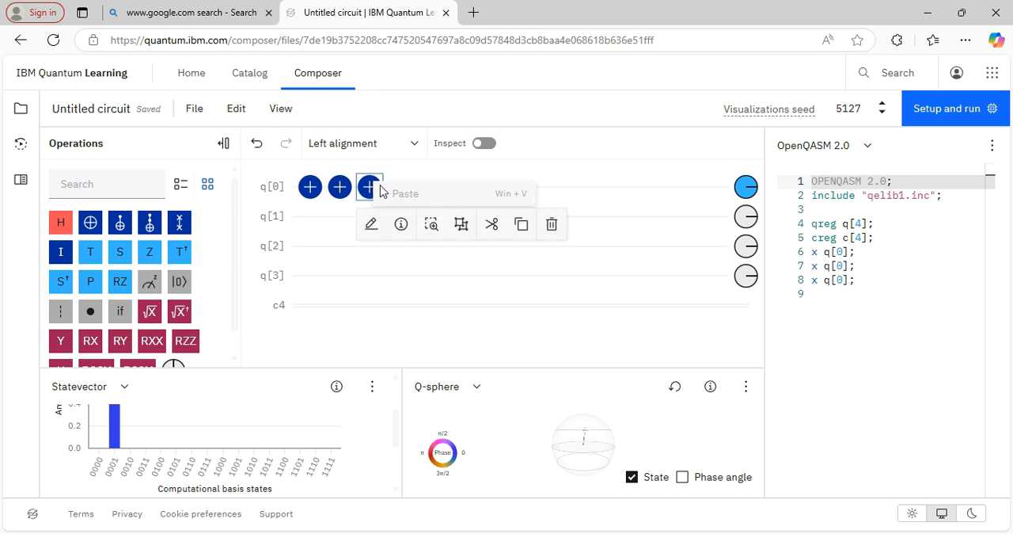
{"action": "left_click", "coordinate": [552, 227]}
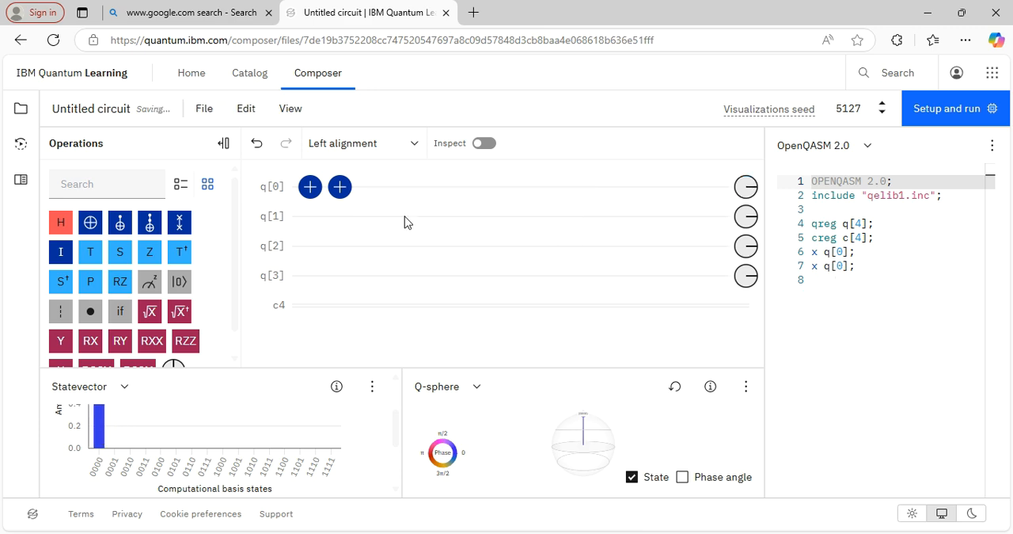
{"action": "left_click", "coordinate": [340, 194]}
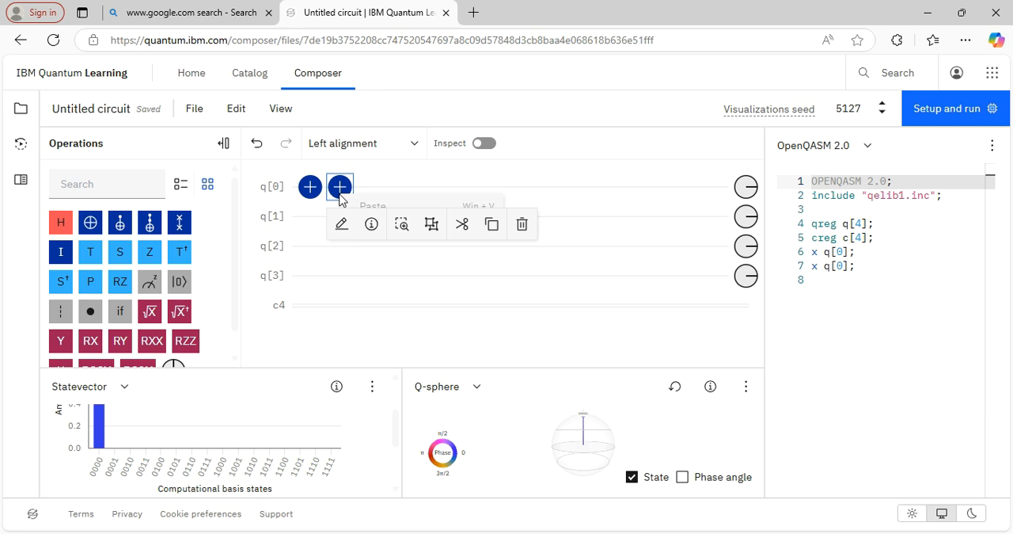
{"action": "left_click", "coordinate": [522, 226]}
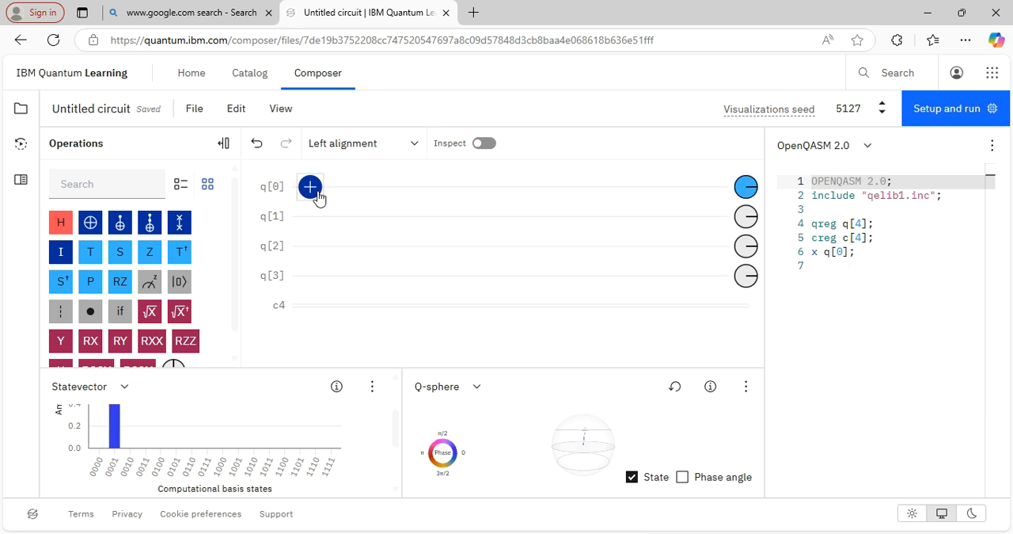
- Rotate the Q-sphere to view the state 0001 and reduce the browser zoom to 80%
{"action": "mouse_move", "coordinate": [595, 456]}
{"action": "left_mouse_down"}
{"action": "mouse_move", "coordinate": [638, 456]}
{"action": "mouse_move", "coordinate": [621, 463]}
{"action": "mouse_move", "coordinate": [630, 461]}
{"action": "left_mouse_up"}
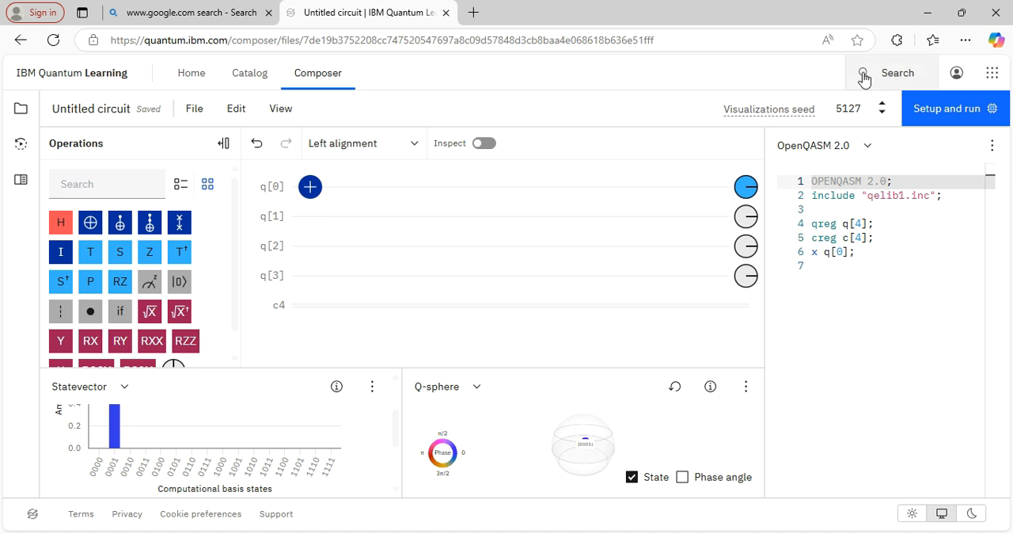
{"action": "left_click", "coordinate": [967, 41]}
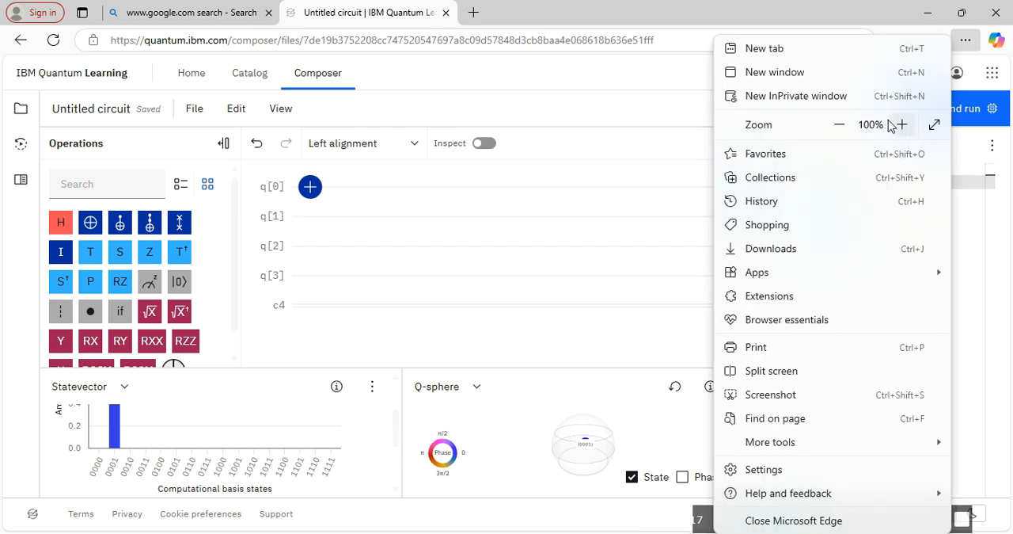
{"action": "left_click", "coordinate": [841, 125]}
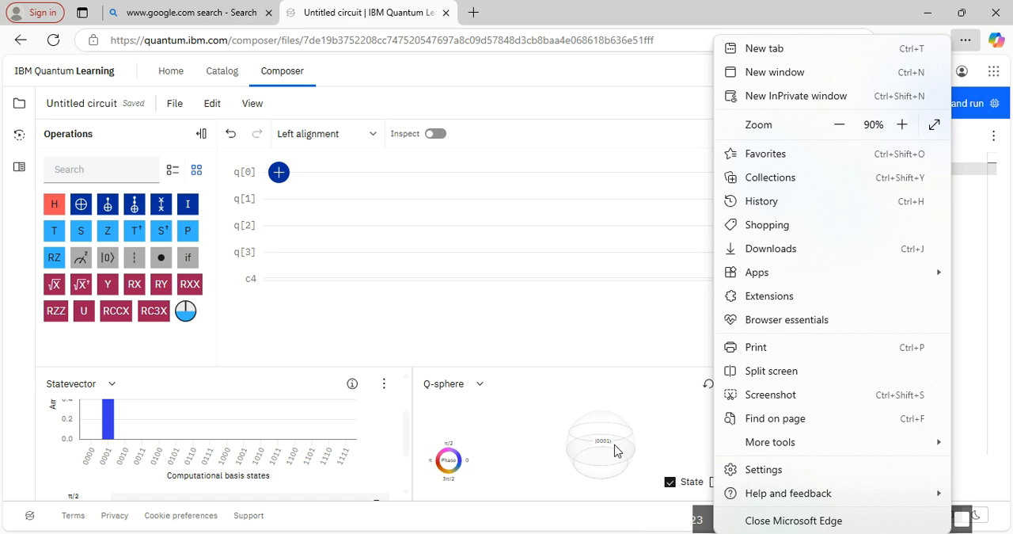
{"action": "left_click", "coordinate": [837, 124]}
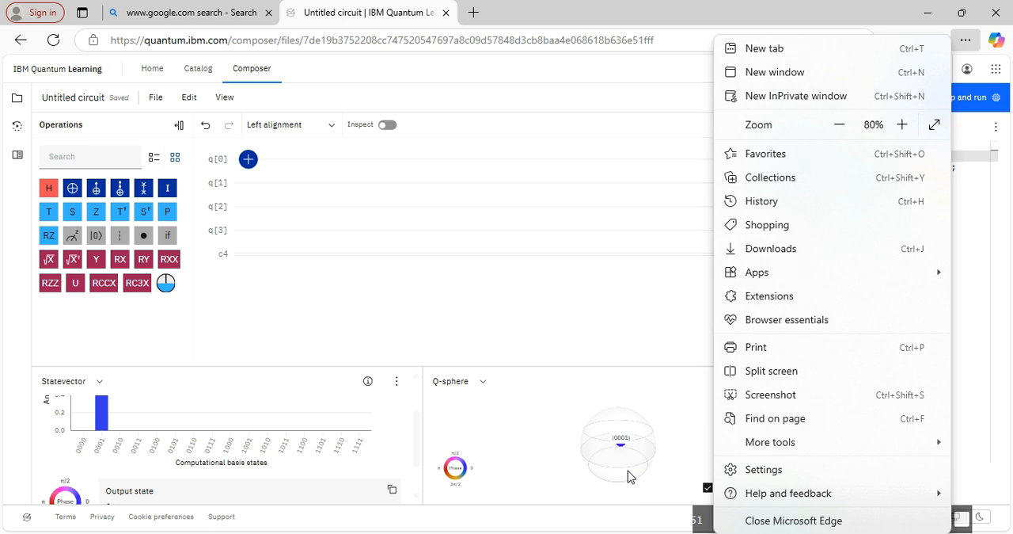
{"action": "left_click", "coordinate": [574, 345]}
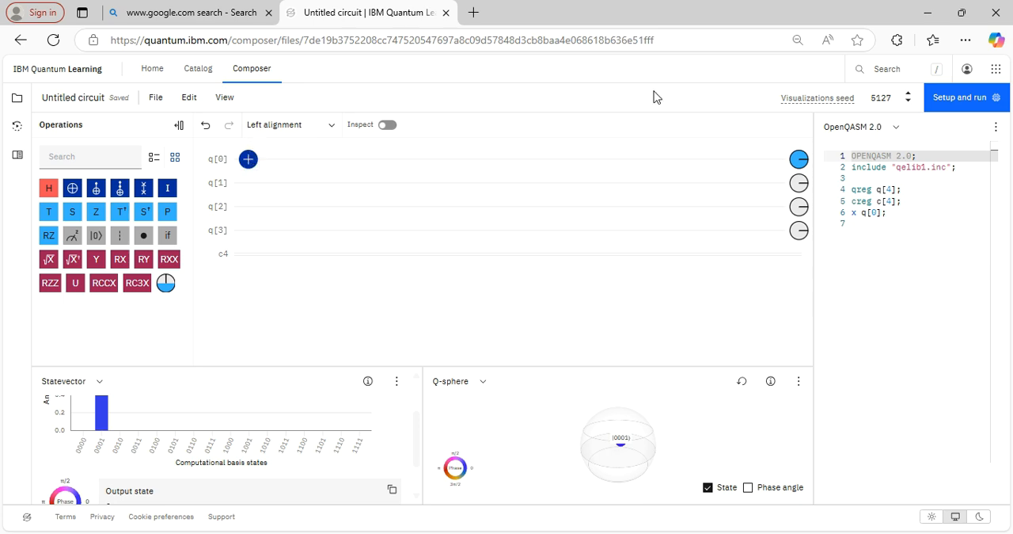
- Restore the browser zoom to 100%
{"action": "left_click", "coordinate": [966, 39]}
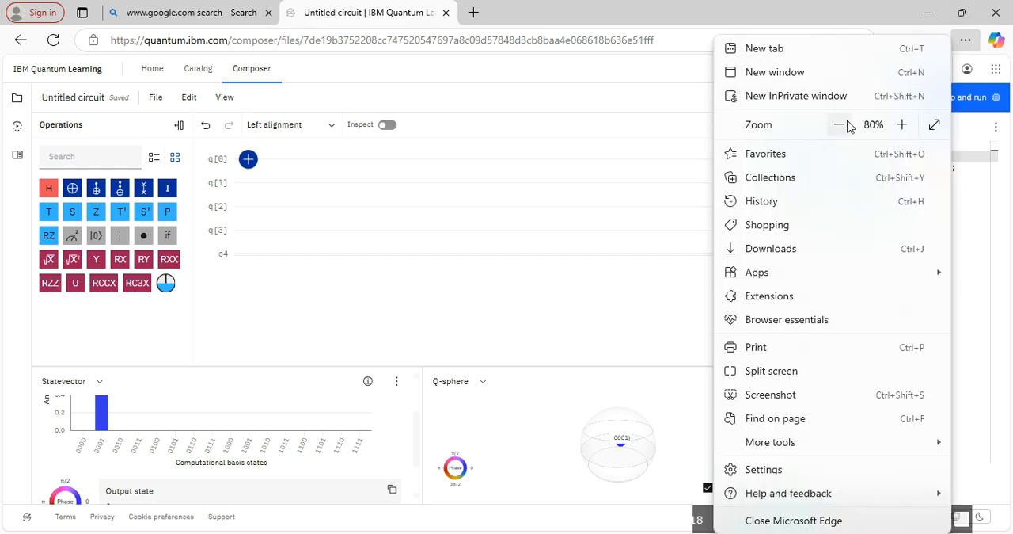
{"action": "left_click", "coordinate": [902, 124]}
{"action": "left_click", "coordinate": [901, 124]}
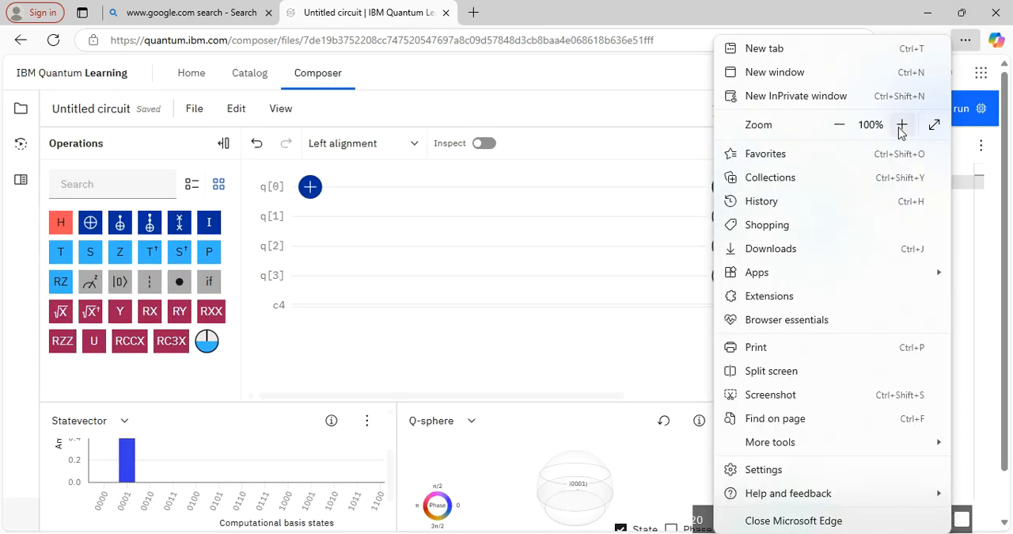
- Close the browser menu and try to select the NOT gate on q[0]
{"action": "left_click", "coordinate": [517, 335]}
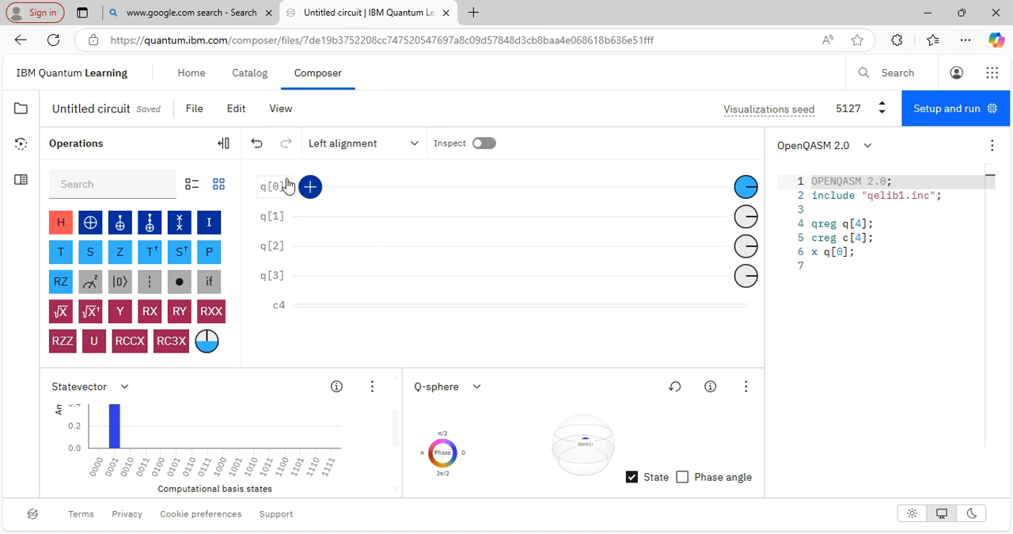
{"action": "left_click", "coordinate": [309, 190]}
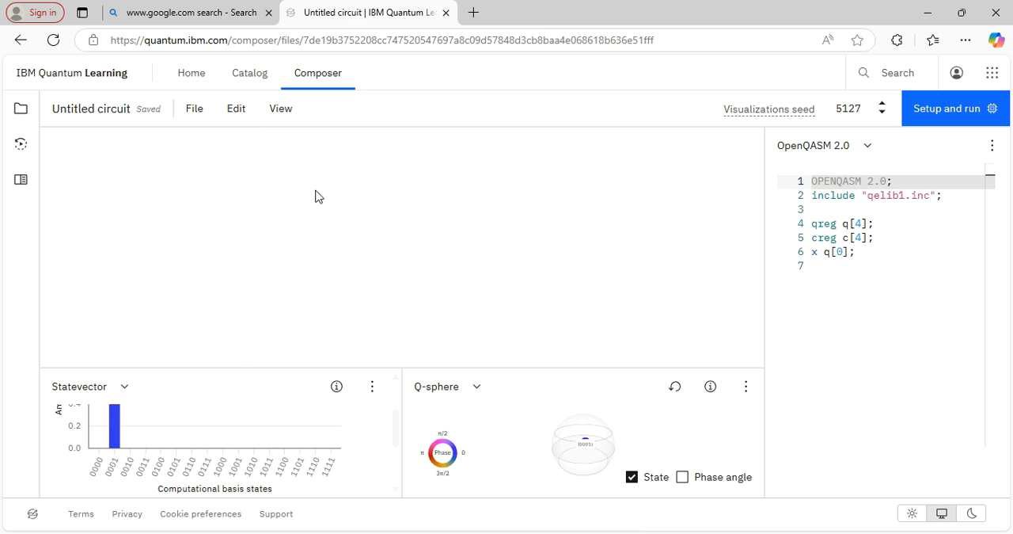
- Go to the IBM Quantum Learning home page and reopen the untitled circuit in Composer to reload the blank circuit editor
{"action": "left_click", "coordinate": [240, 82]}
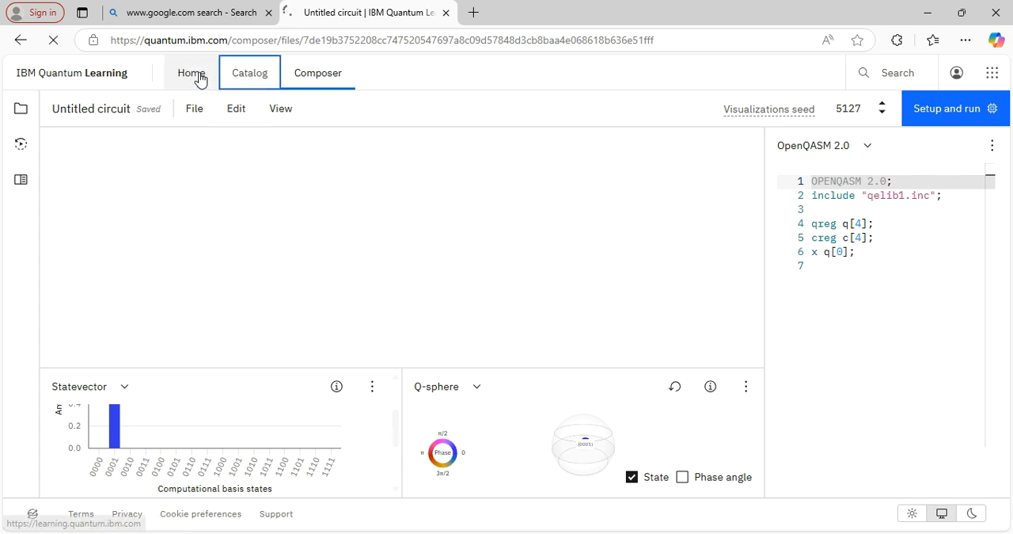
{"action": "left_click", "coordinate": [201, 79]}
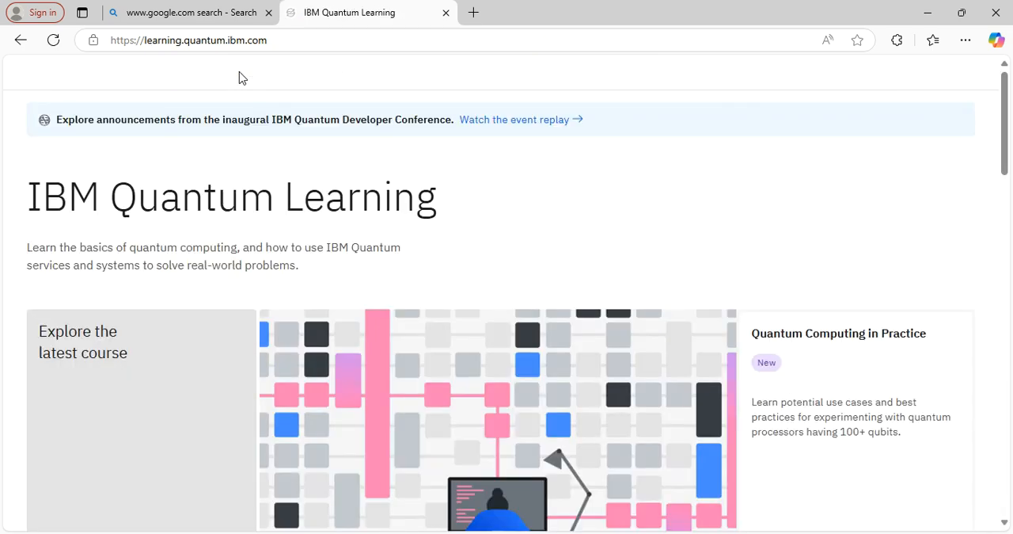
{"action": "left_click", "coordinate": [320, 73]}
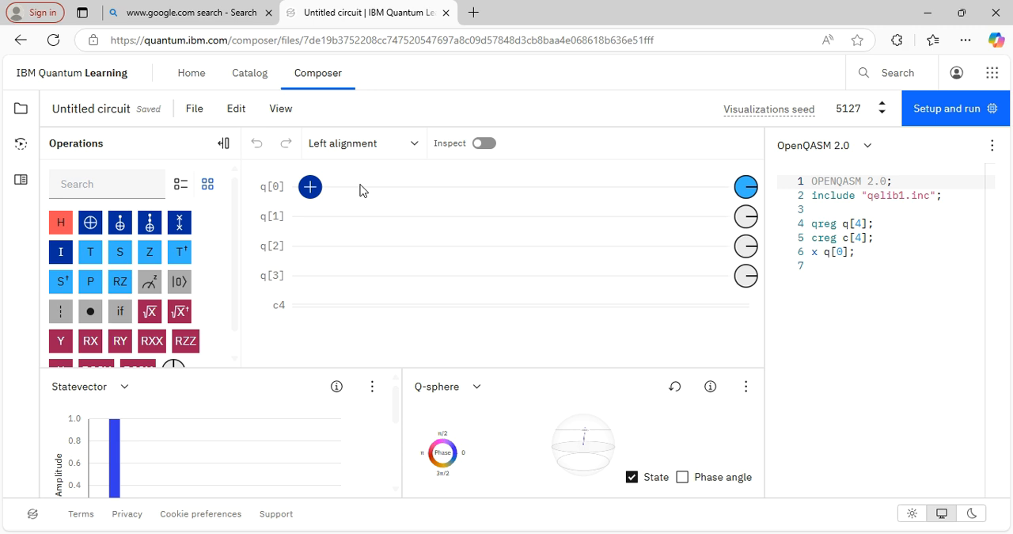
- View the edit options of the NOT gate on q[0], then return to the list of operations
{"action": "left_click", "coordinate": [309, 197]}
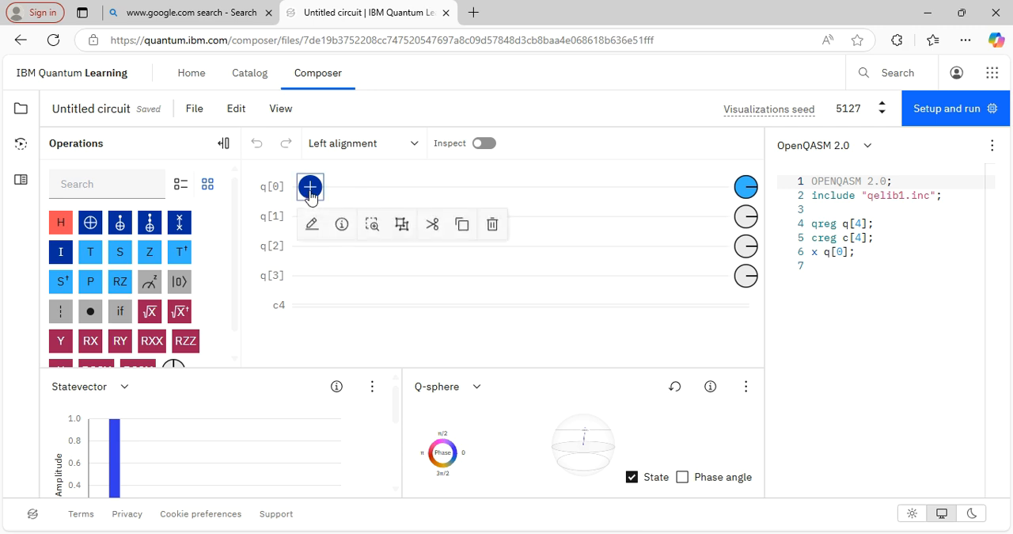
{"action": "left_click", "coordinate": [222, 143]}
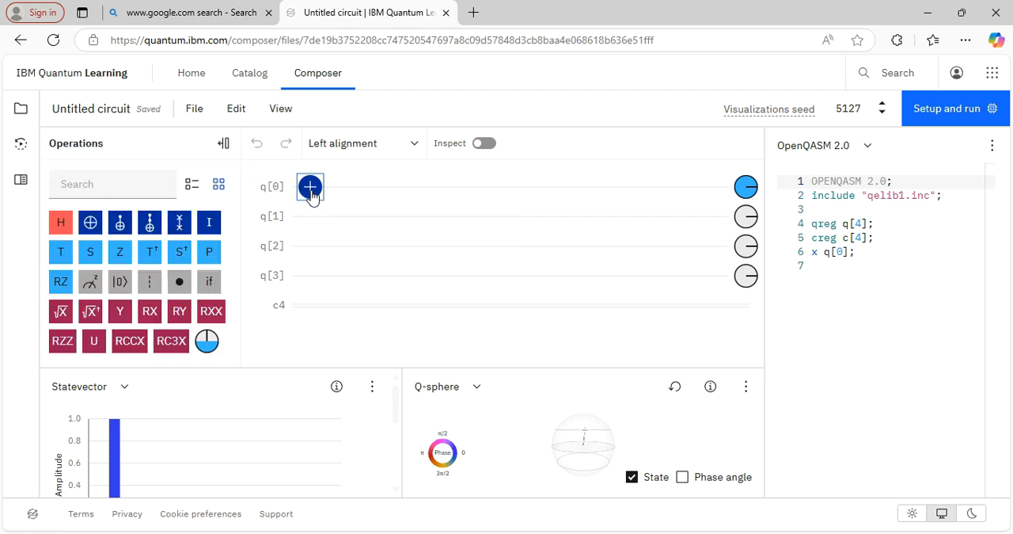